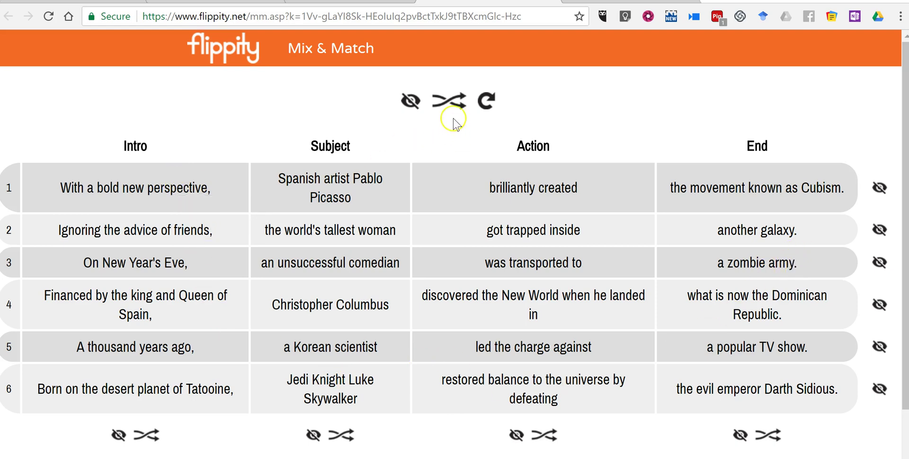
- Shuffle the demo prompts, then hide cells in rows 1, 3, 4 and 5
click(449, 101)
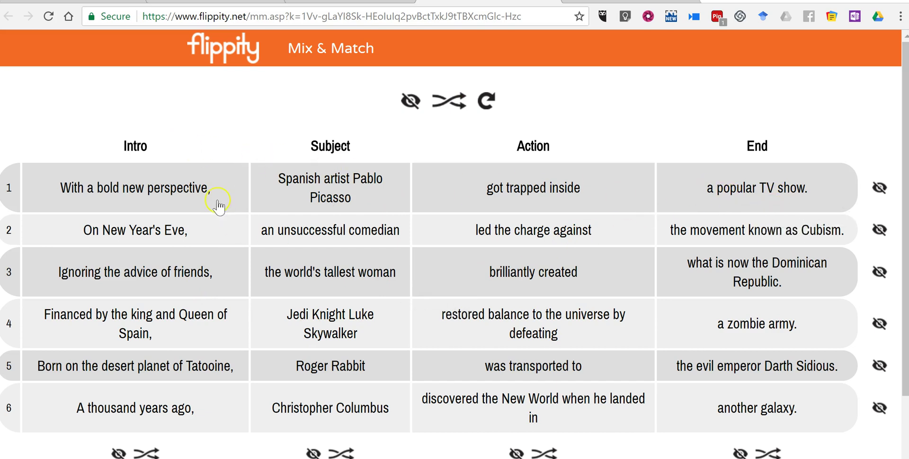
click(158, 195)
click(561, 285)
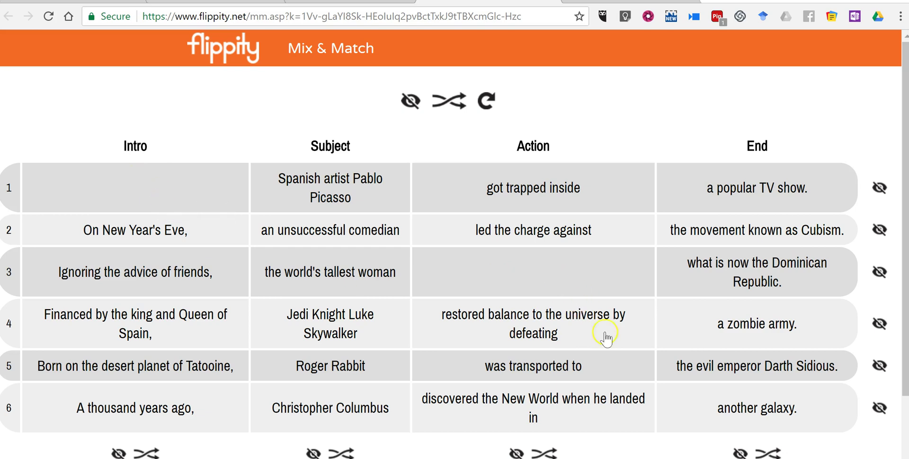
click(747, 325)
click(295, 367)
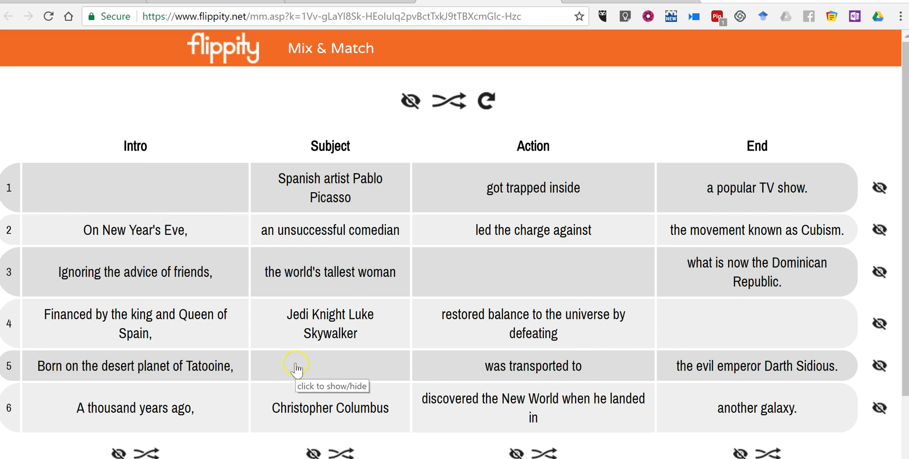
click(186, 368)
- Reshuffle the rows, reveal all five hidden cells, and go back to the Flippity home page
click(444, 105)
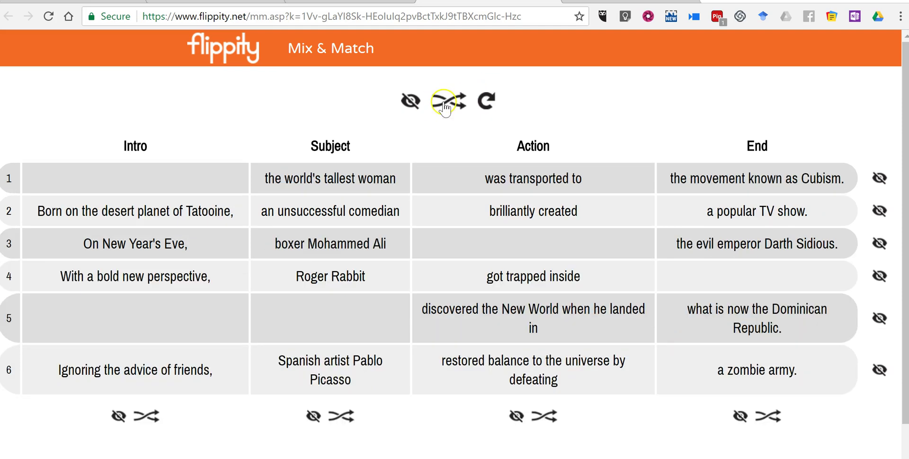
click(147, 321)
click(320, 312)
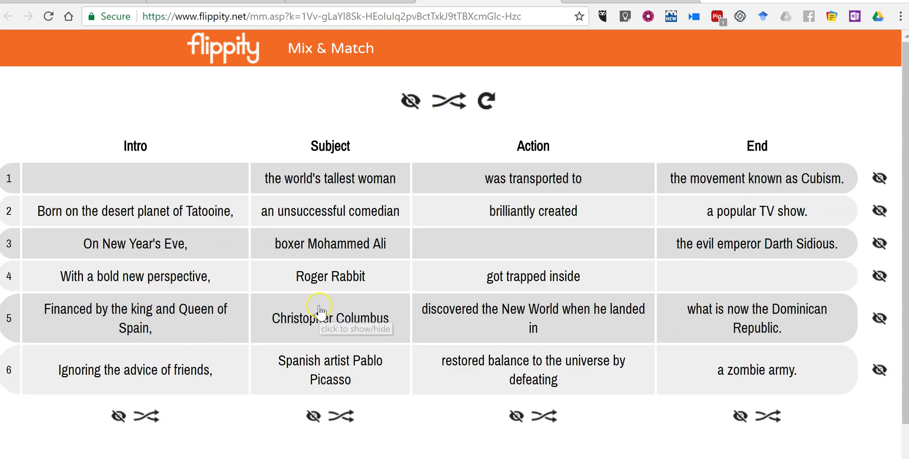
click(155, 178)
click(723, 278)
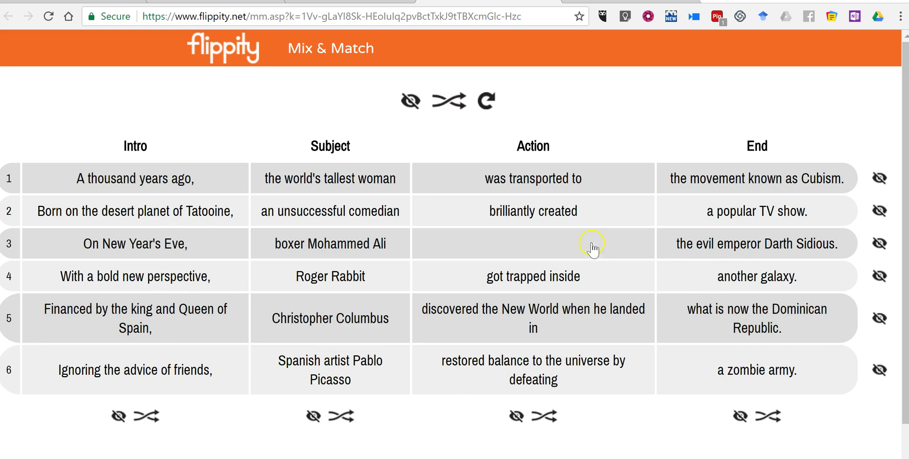
click(591, 246)
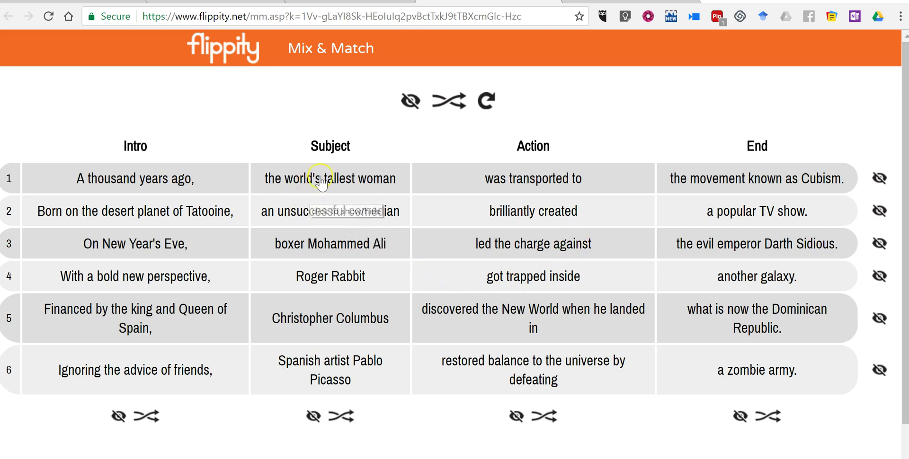
key(alt+Left)
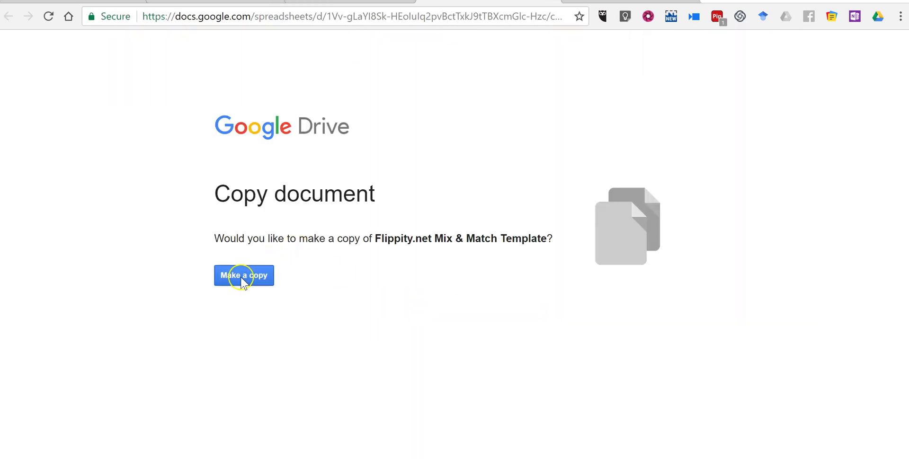
- Save a copy of the Flippity.net Mix & Match Template to Google Drive
click(243, 279)
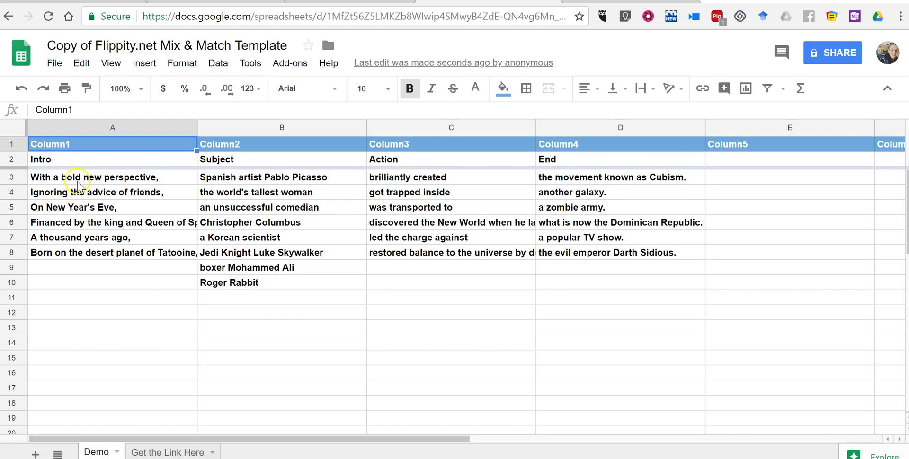
- Overwrite the template phrase in cell A3 with 'A bold new outlook'
click(78, 181)
triple_click(78, 181)
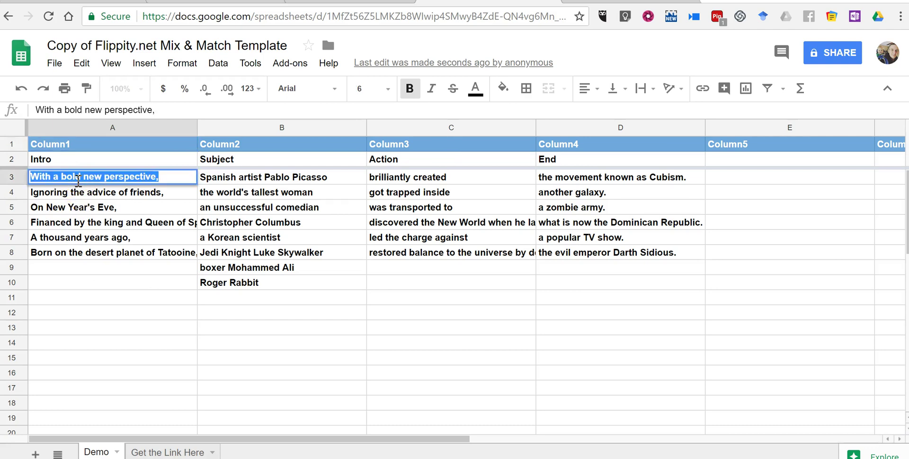
text(A)
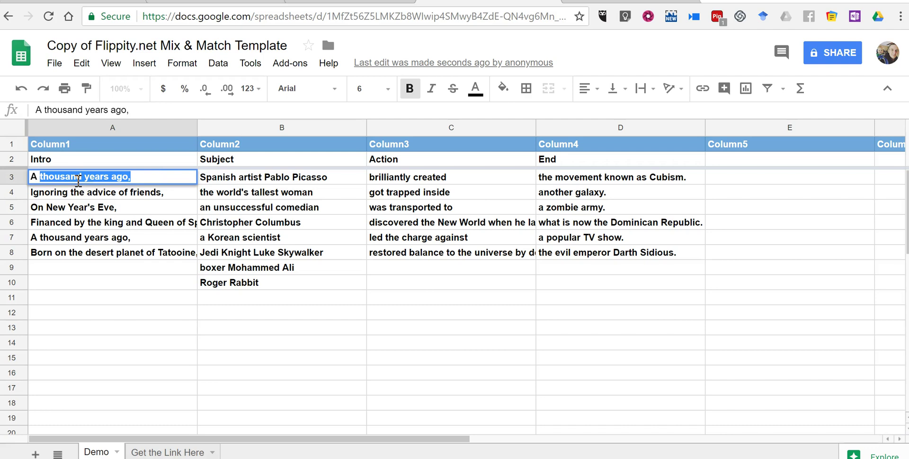
text( bold new)
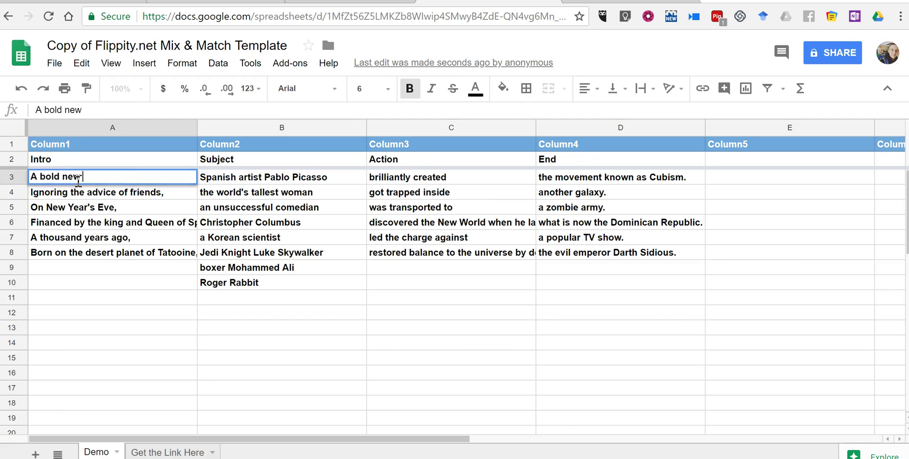
text( outlook)
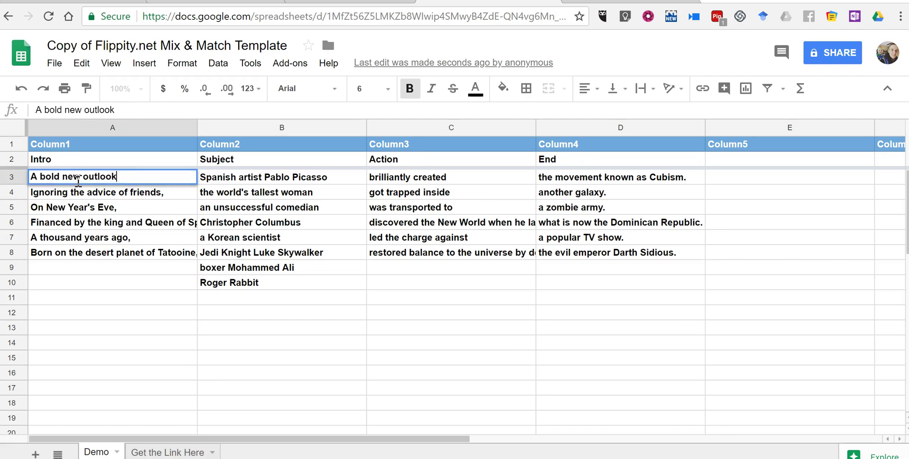
click(250, 179)
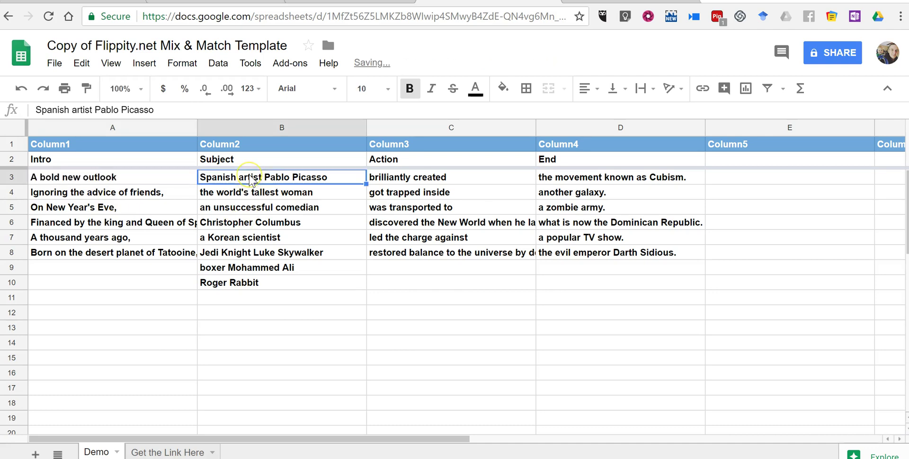
- Publish the entire document as a web page through File > Publish to the web
click(54, 64)
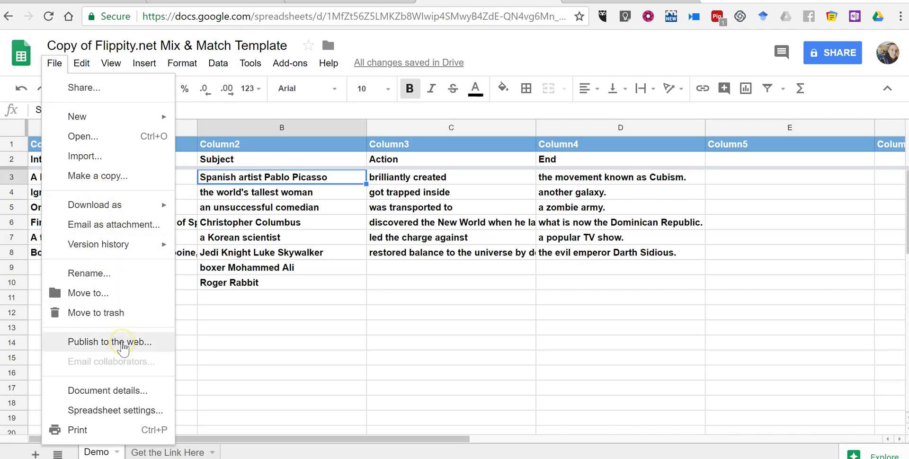
click(123, 349)
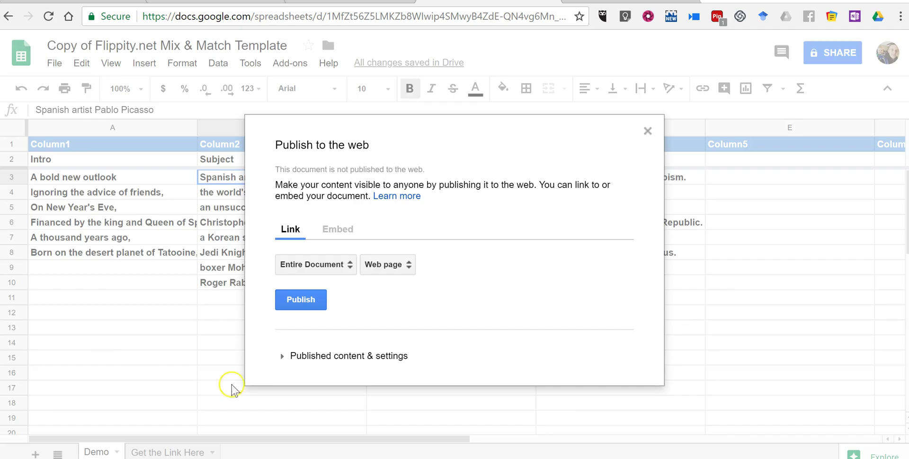
click(301, 306)
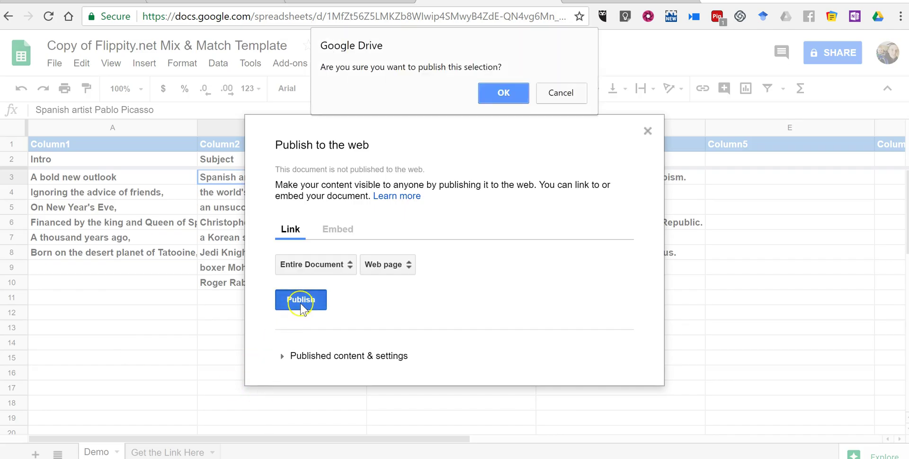
click(516, 95)
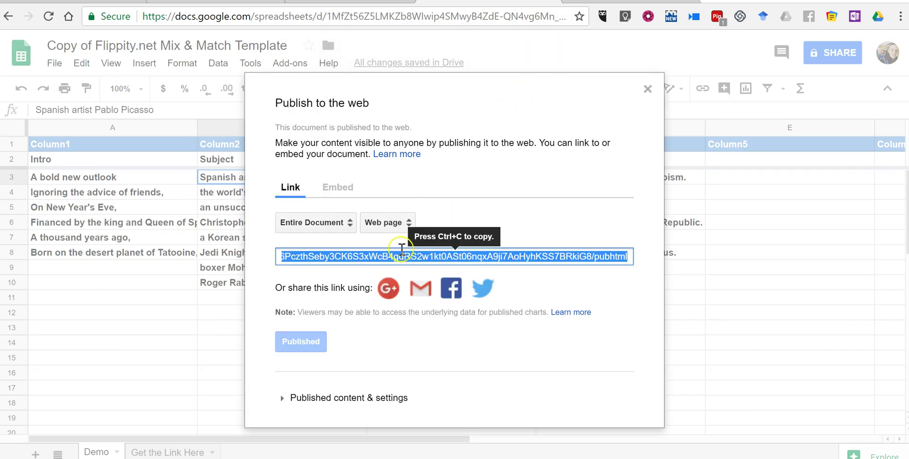
click(648, 89)
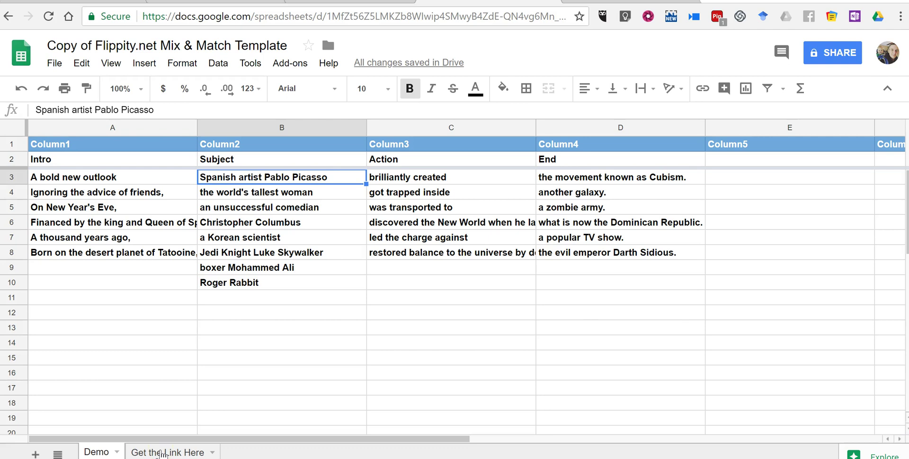
- View the Flippity page linked from the Get the Link Here sheet, then return to the Demo sheet
click(162, 453)
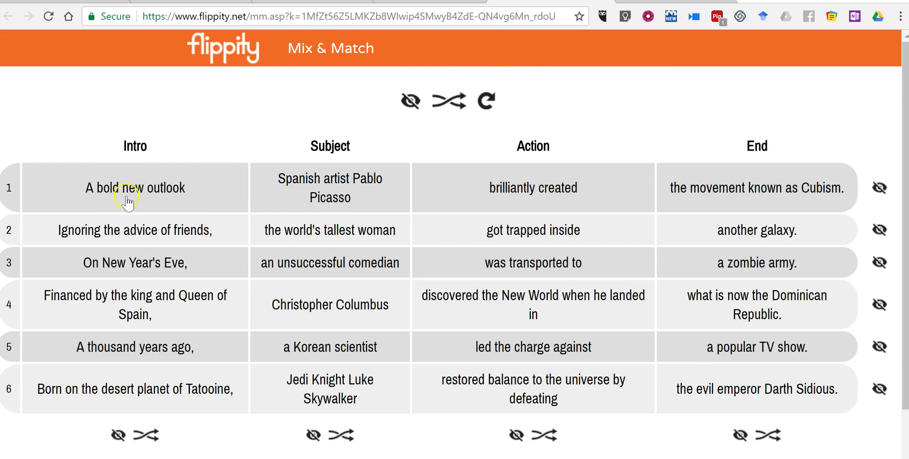
click(556, 7)
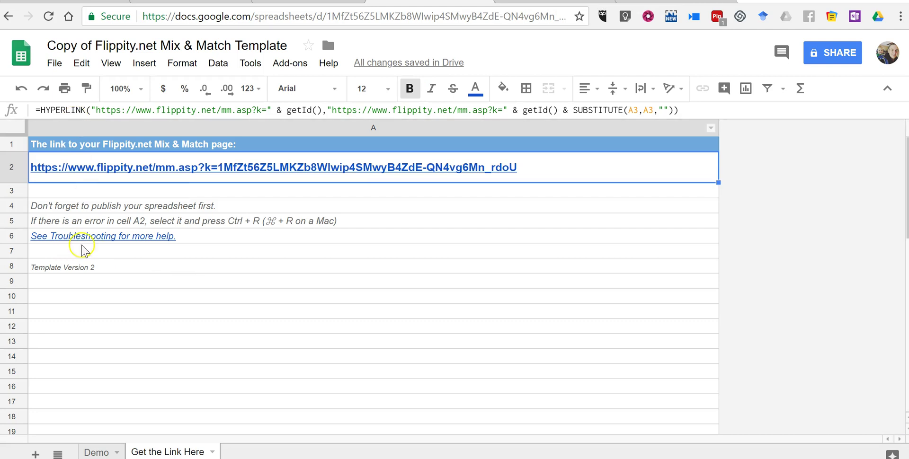
click(97, 452)
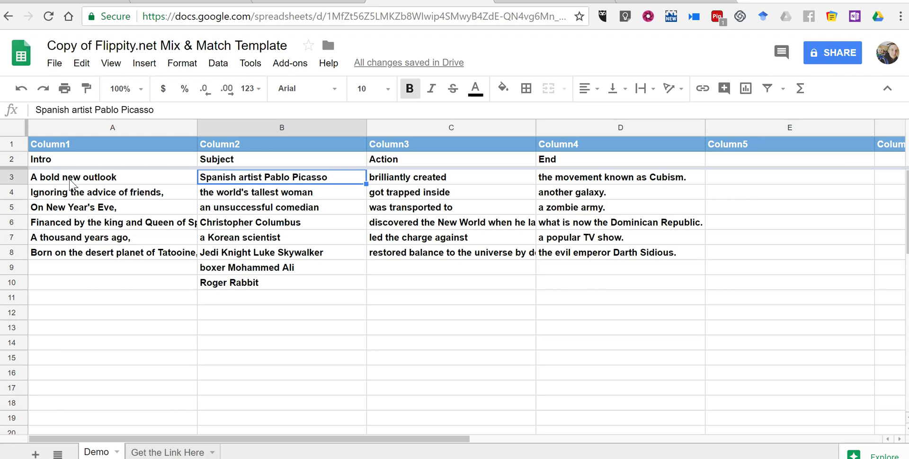
- Open the public-domain German shepherd photo on Flickr and scroll to its license details
click(631, 2)
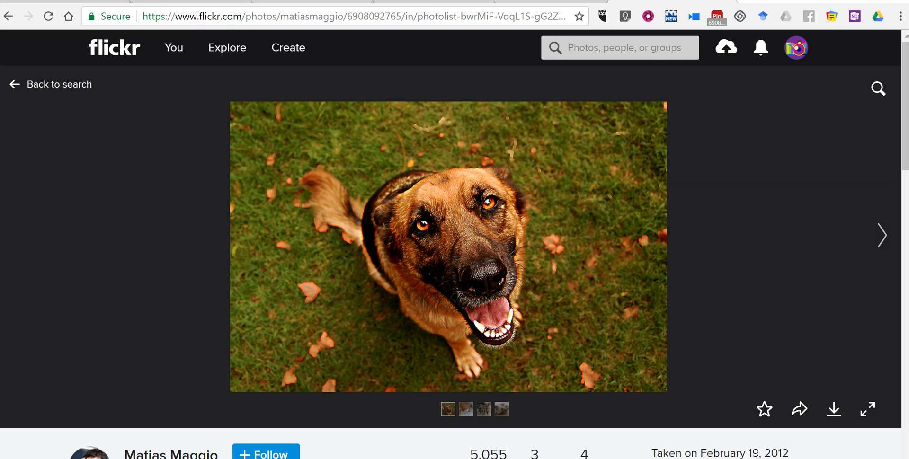
scroll(847, 265, down, 3)
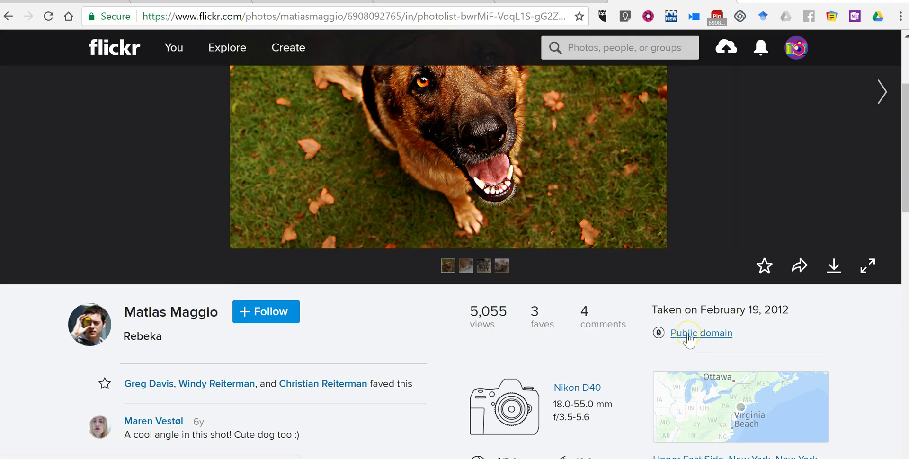
- Open the photo's Share panel, browse the Share, Email and BBCode tabs, then return to Embed
click(800, 266)
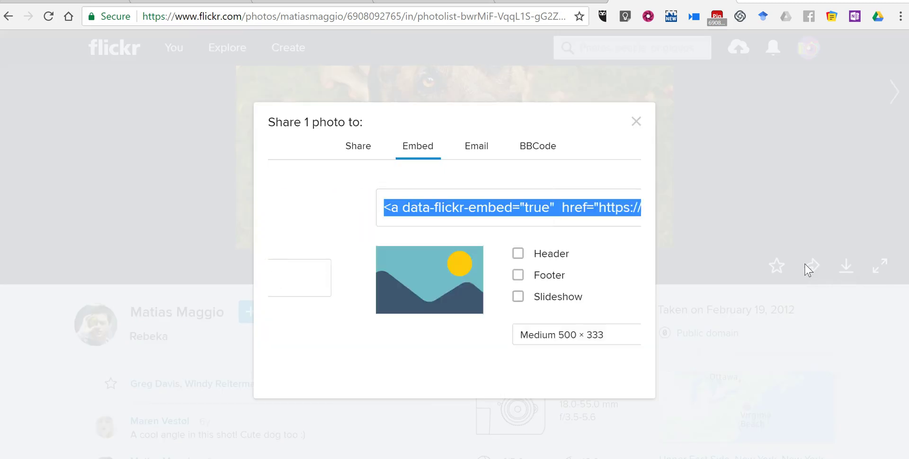
click(348, 157)
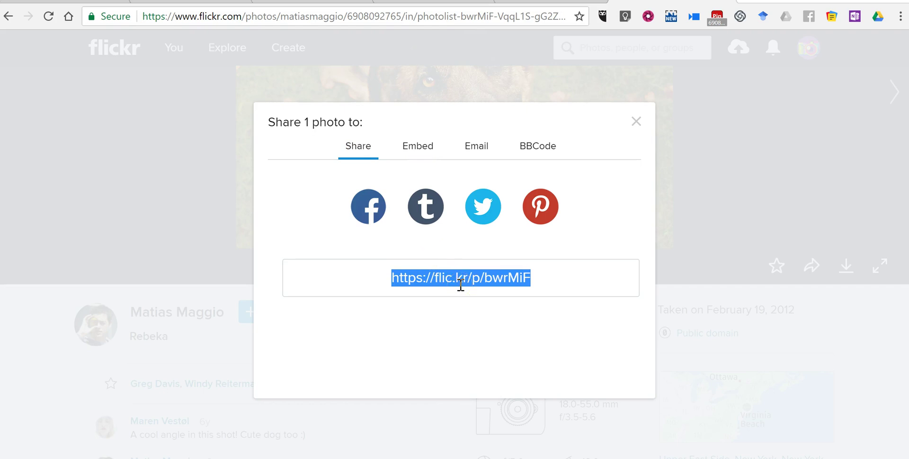
click(417, 145)
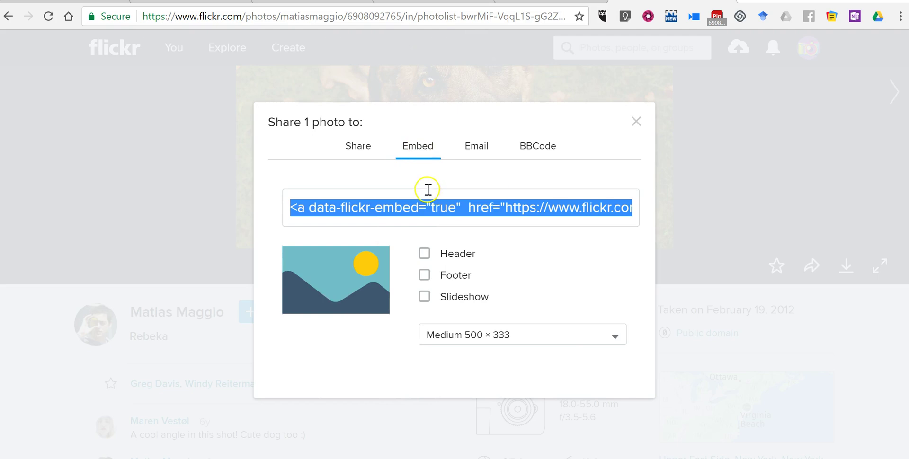
click(473, 148)
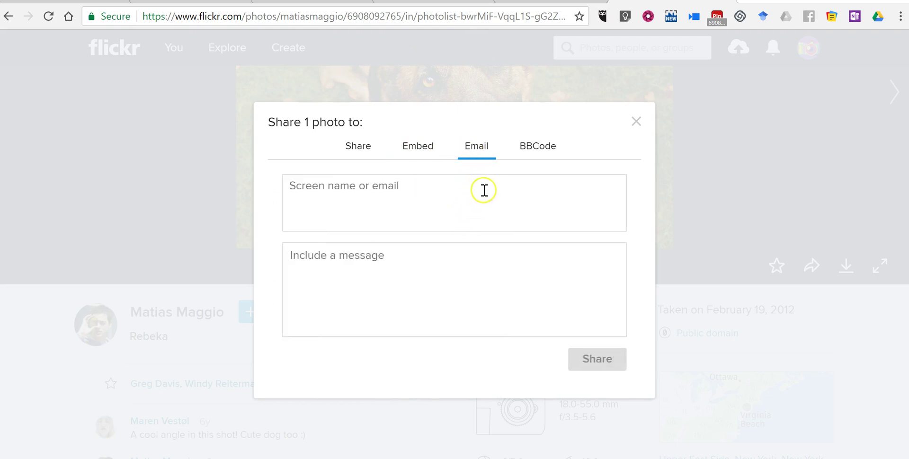
click(534, 154)
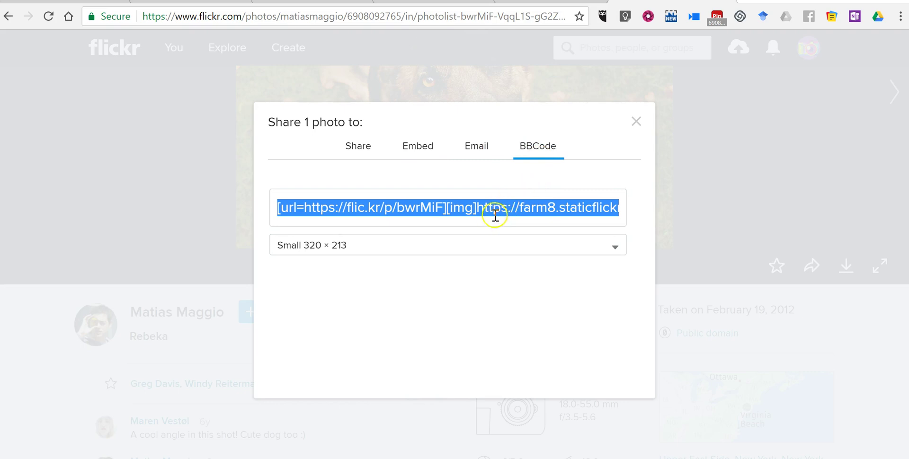
click(427, 152)
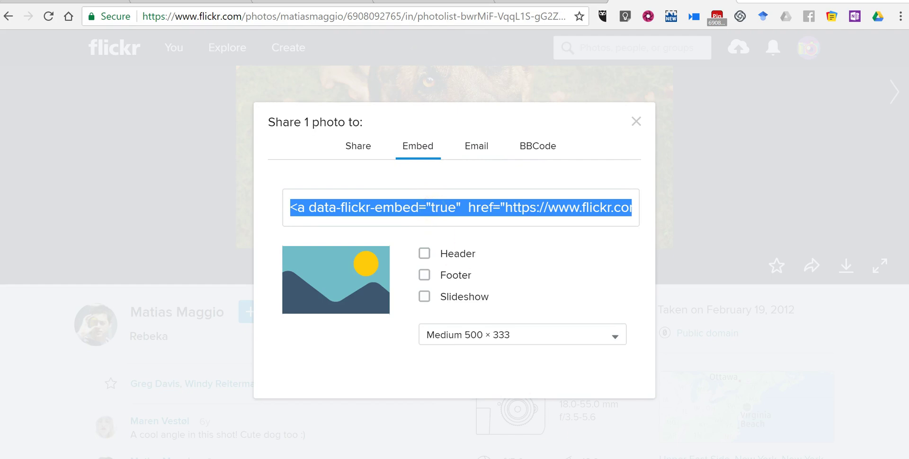
- Paste the embed code into a new sticky note and copy its direct .jpg image address
key(alt+Tab)
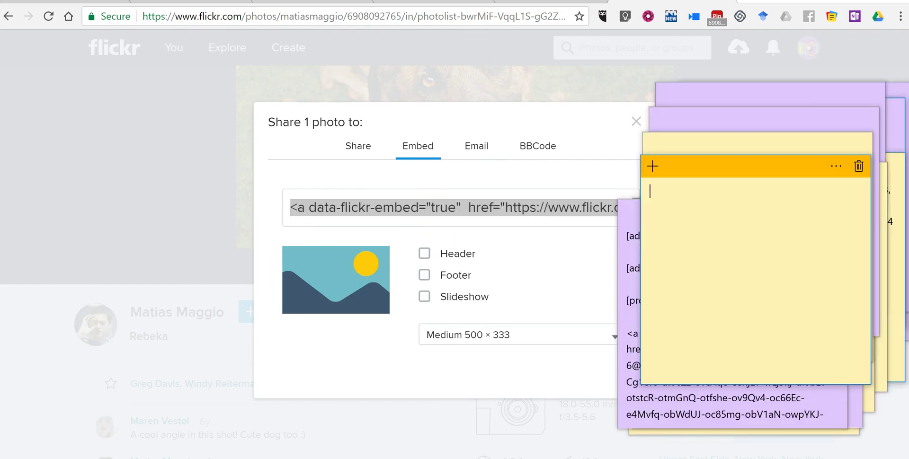
key(ctrl+v)
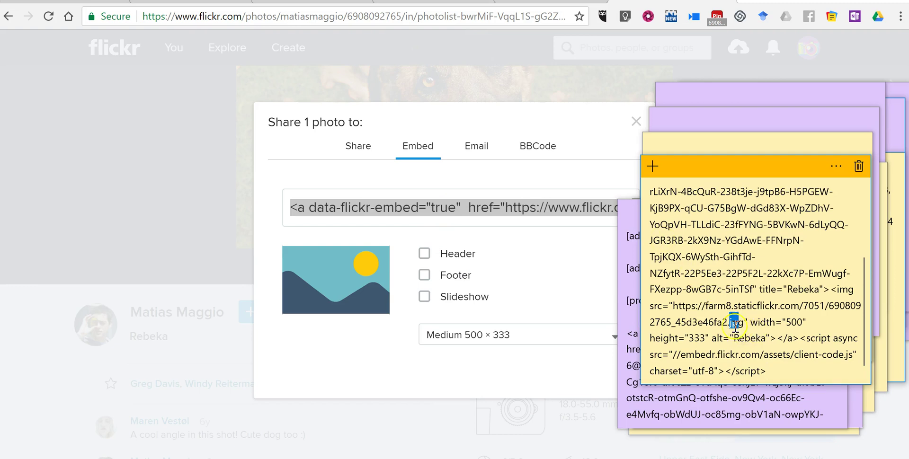
drag(739, 323, 722, 323)
click(674, 309)
drag(673, 305, 745, 324)
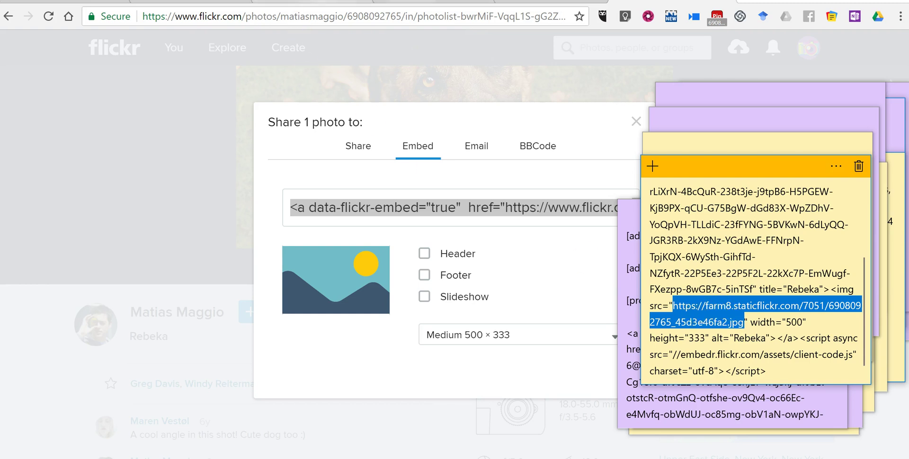
key(alt+Tab)
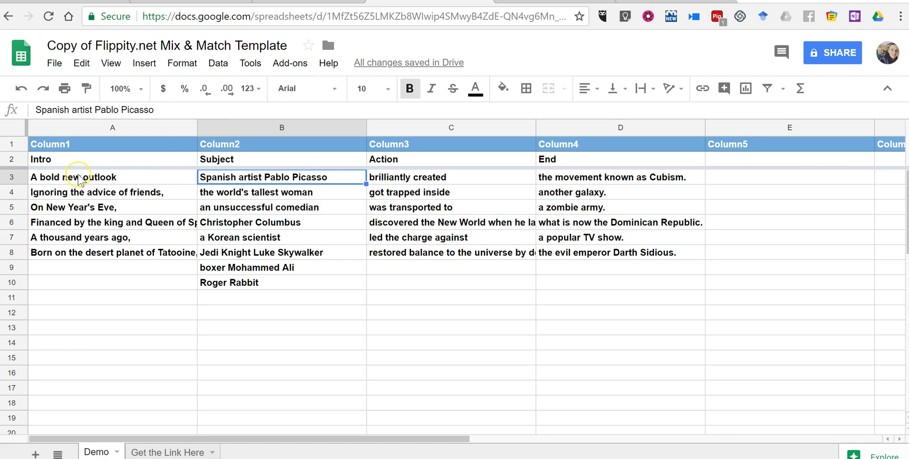
- Replace 'A bold new outlook' in A3 with the dog photo's .jpg address
click(78, 179)
double_click(79, 177)
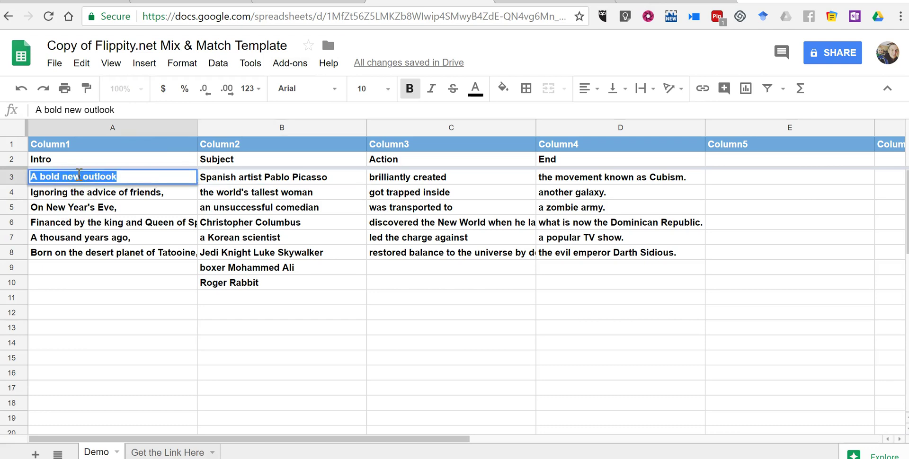
key(ctrl+v)
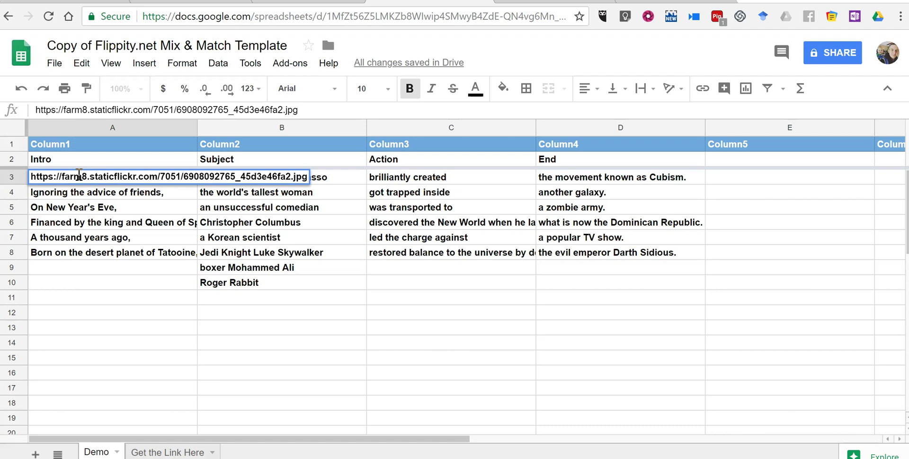
key(Return)
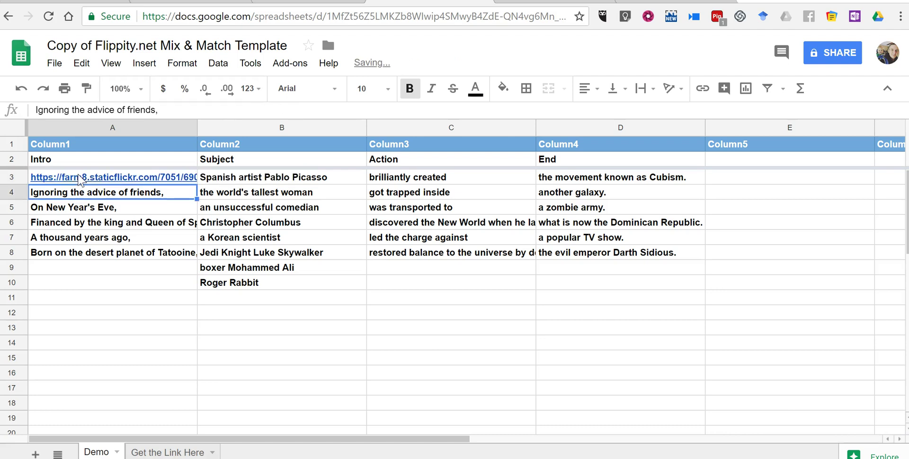
- Check the Publish to the web settings to confirm the sheet is still published
click(53, 64)
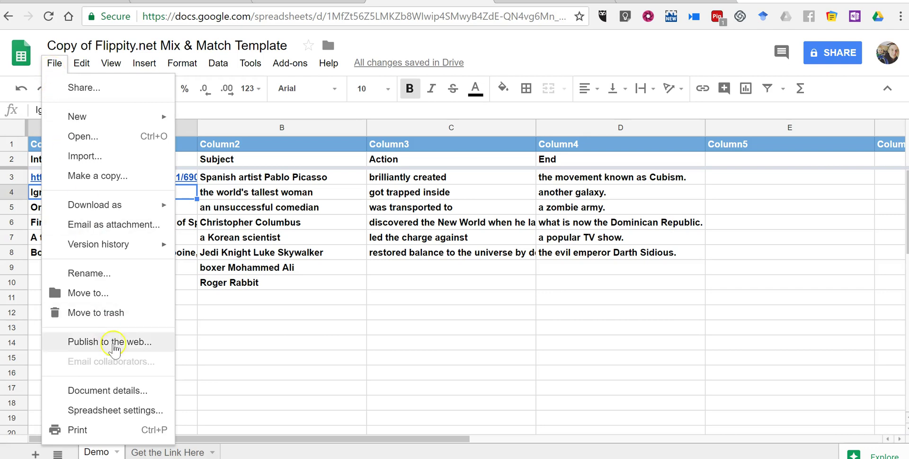
click(61, 343)
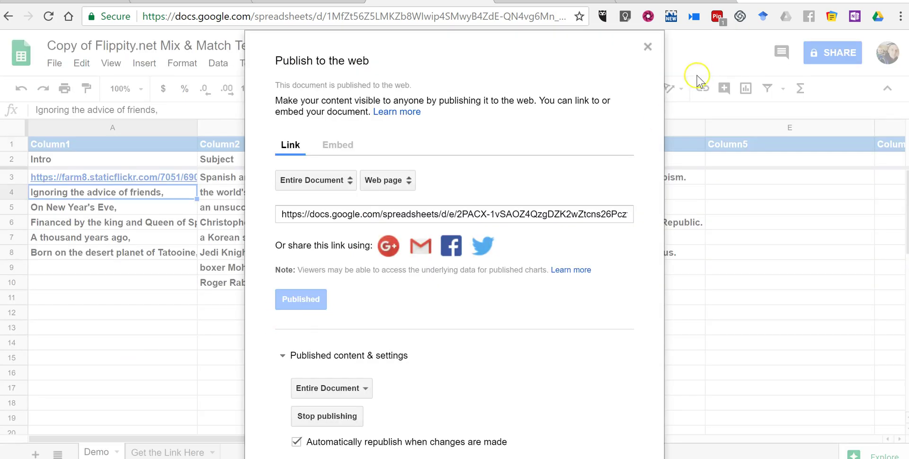
click(647, 46)
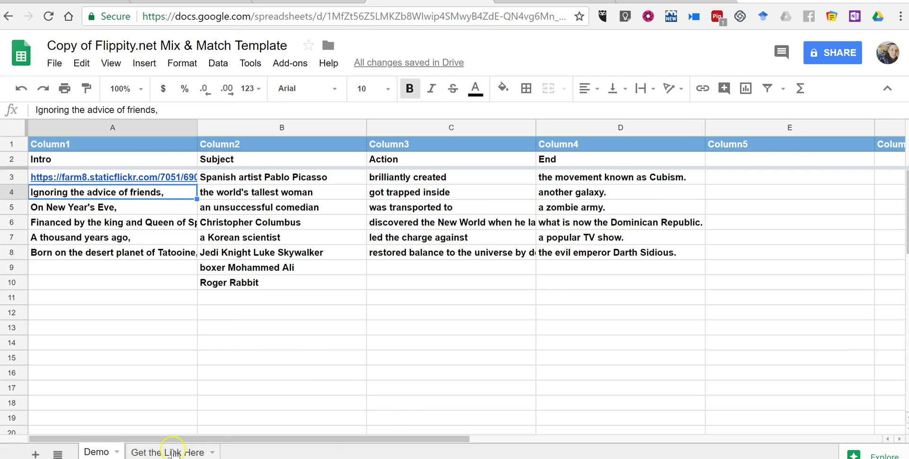
- Open the Flippity page and hide the dog photo, 'got trapped inside' and 'a zombie army.' cells
click(174, 452)
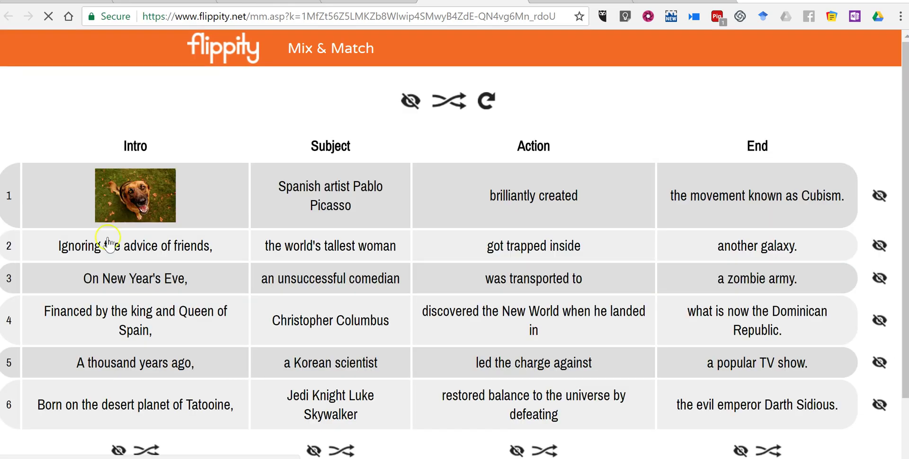
click(154, 197)
click(518, 249)
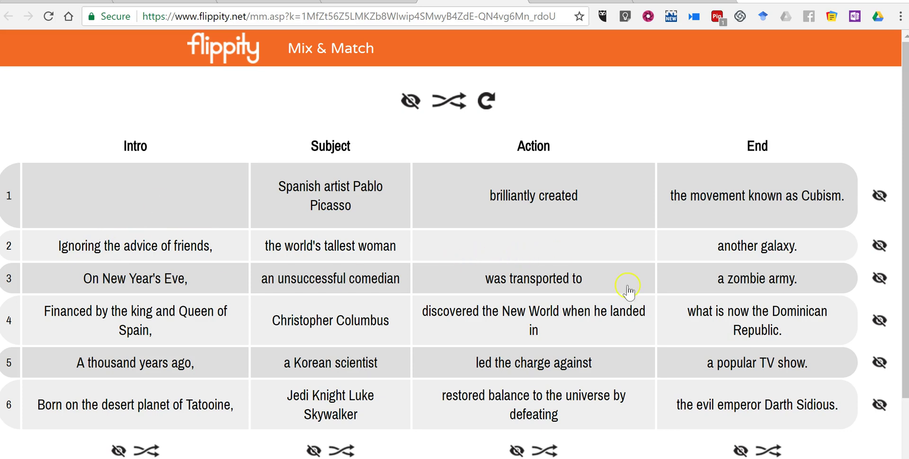
click(757, 283)
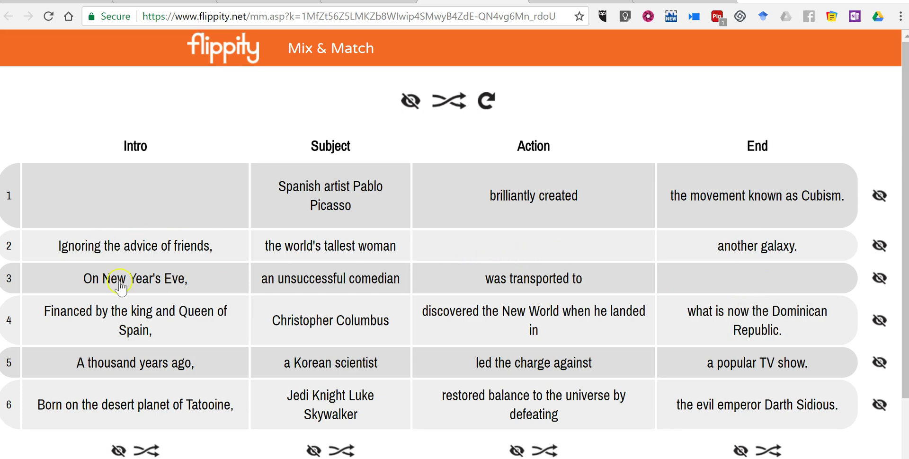
- Shuffle the rows, reveal the hidden Intro and Action cells, and shuffle again
click(457, 108)
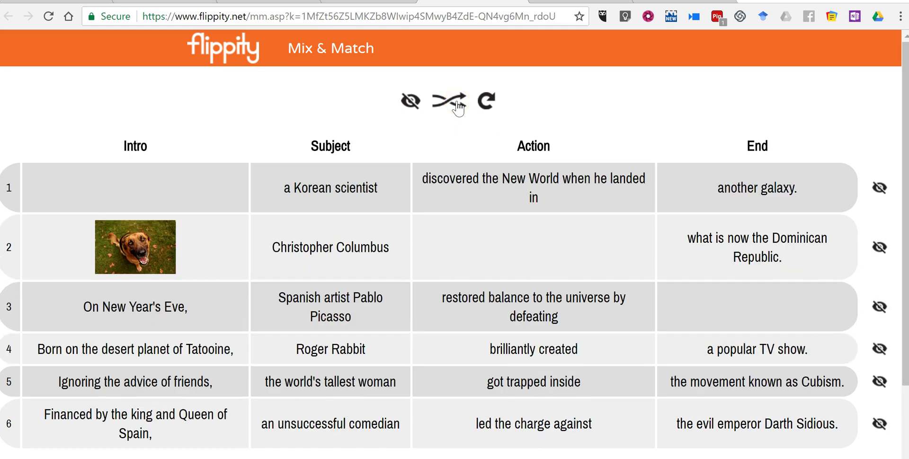
click(122, 201)
click(472, 243)
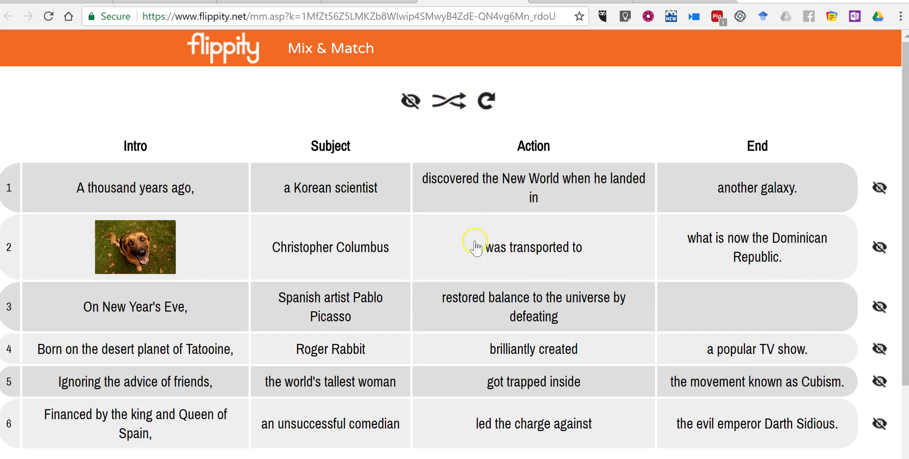
click(448, 101)
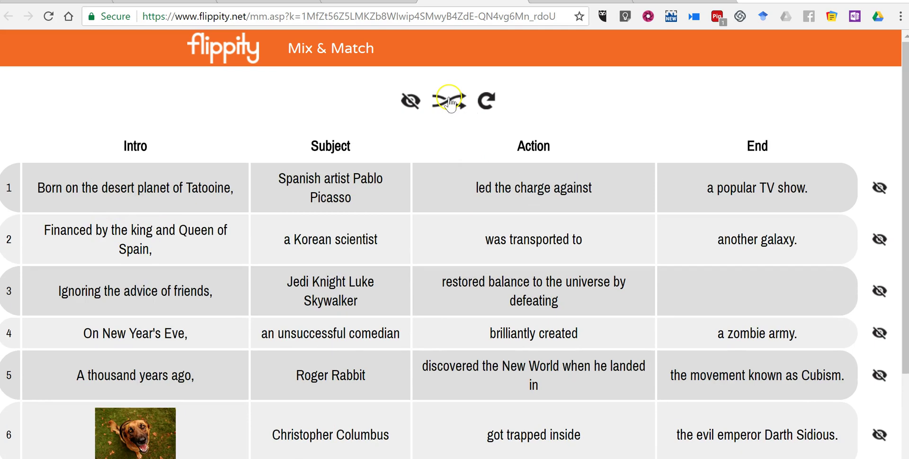